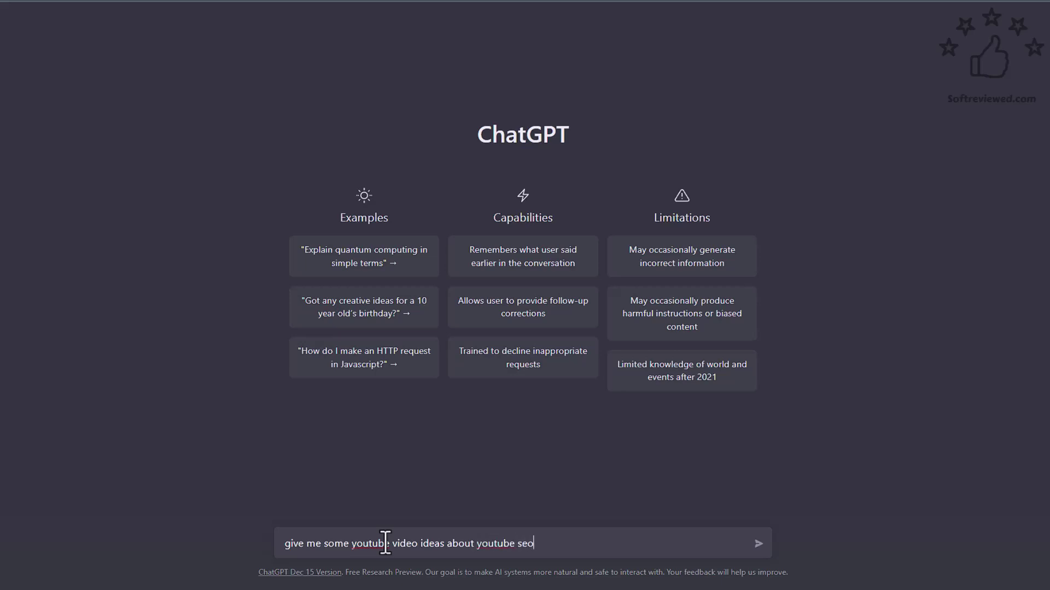
Submit the prompt "give me some youtube video ideas about youtube seo"
{"action": "key", "text": "Return"}
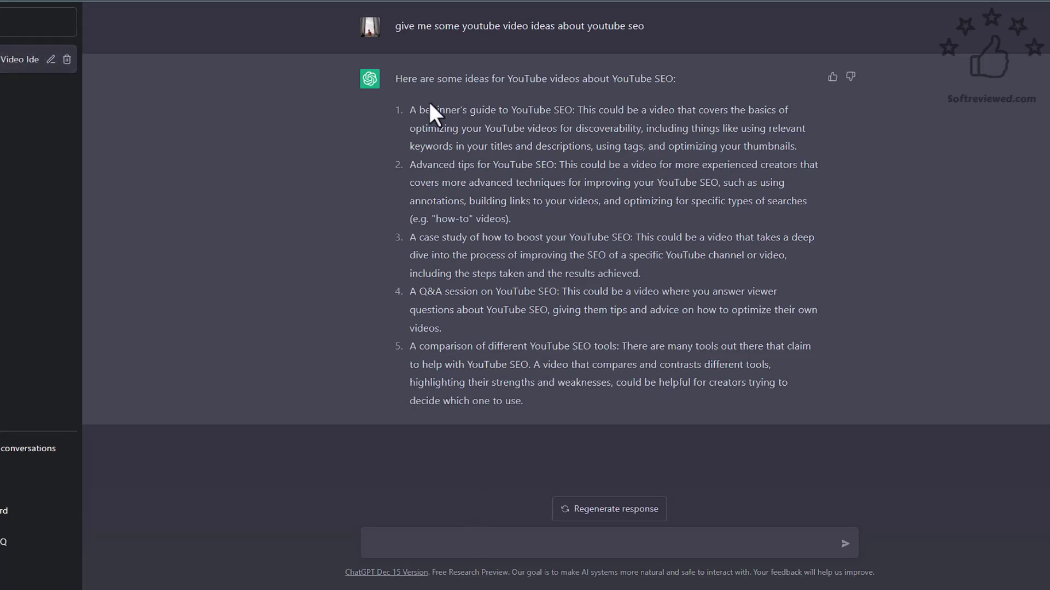
Copy the first idea's title, "A beginner's guide to YouTube SEO", into a new message, add "give me a video description" and send it
{"action": "left_click_drag", "start_coordinate": [411, 110], "coordinate": [573, 109]}
{"action": "key", "text": "ctrl+c"}
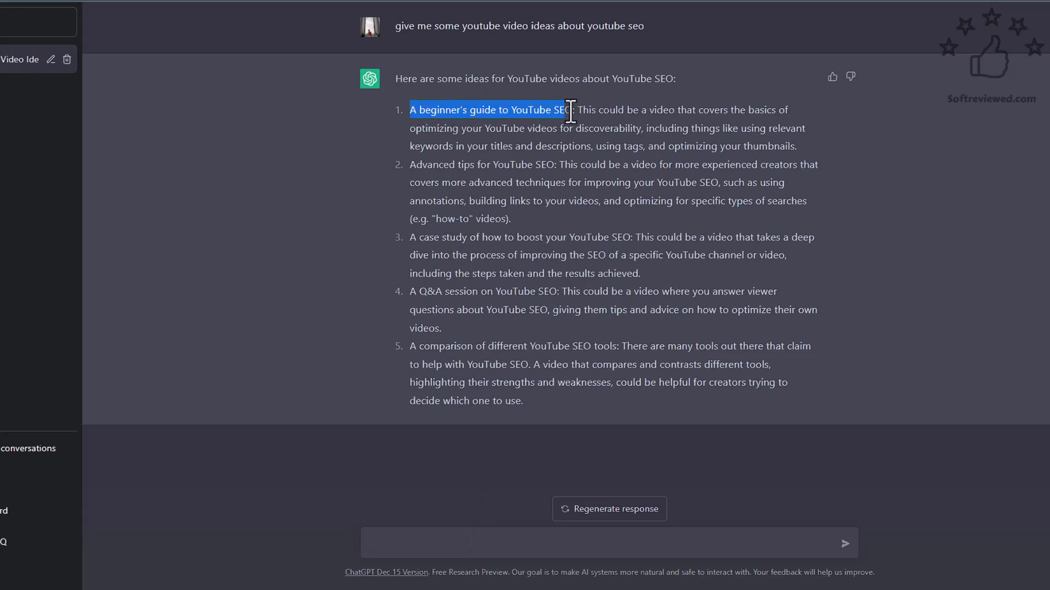
{"action": "key", "text": "ctrl+g"}
{"action": "right_click", "coordinate": [546, 111]}
{"action": "left_click", "coordinate": [563, 116]}
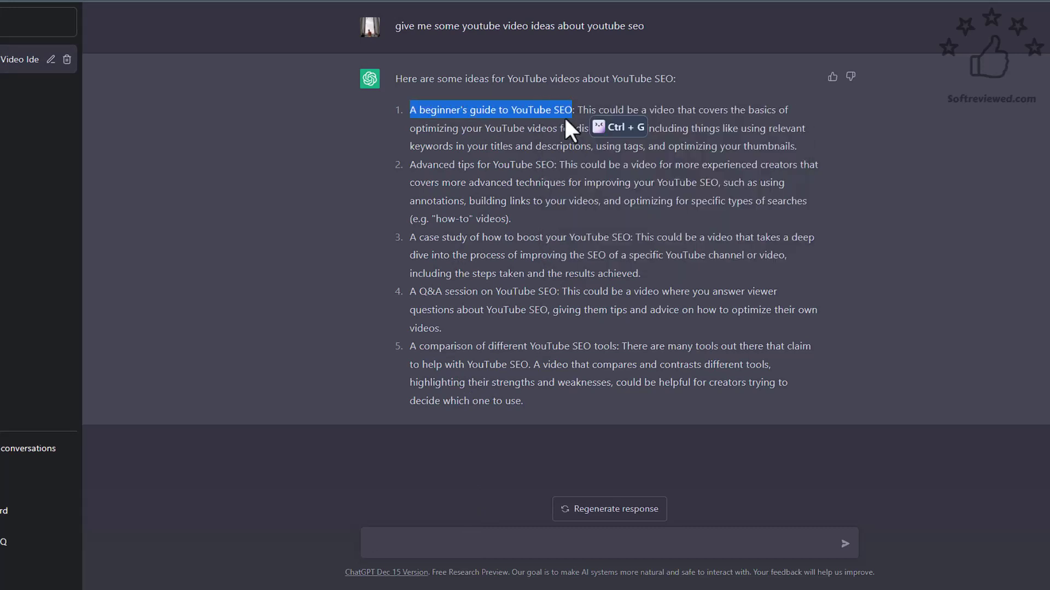
{"action": "right_click", "coordinate": [429, 534]}
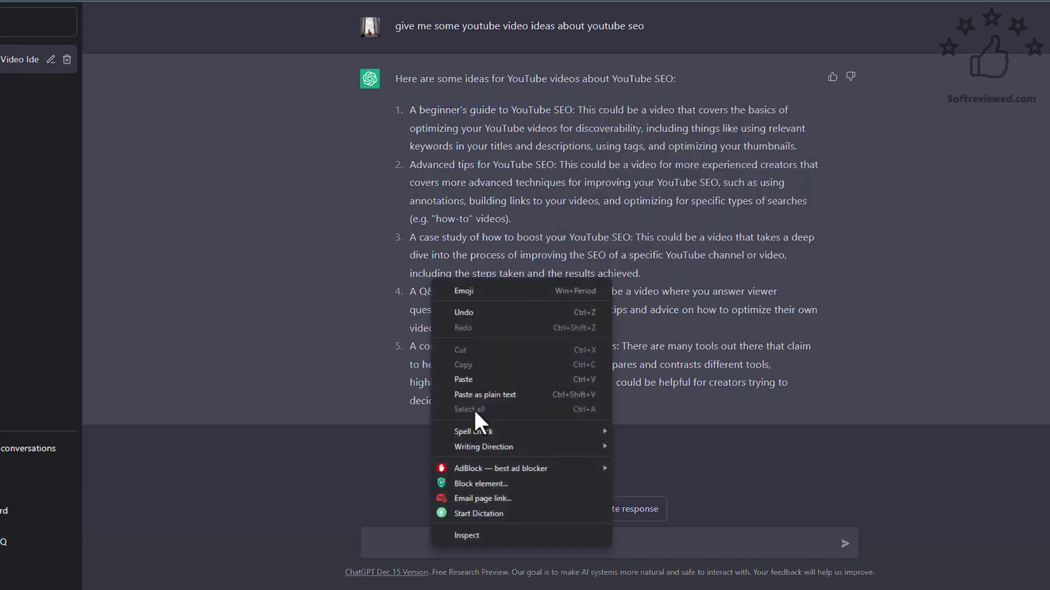
{"action": "left_click", "coordinate": [474, 379]}
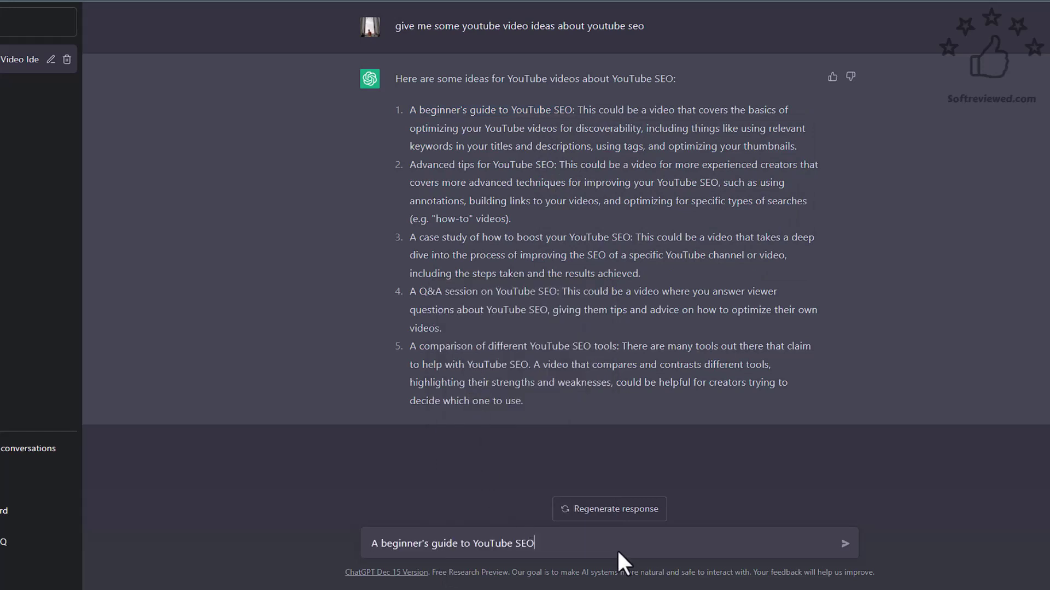
{"action": "type", "text": "give me a"}
{"action": "type", "text": "video description"}
{"action": "key", "text": "Return"}
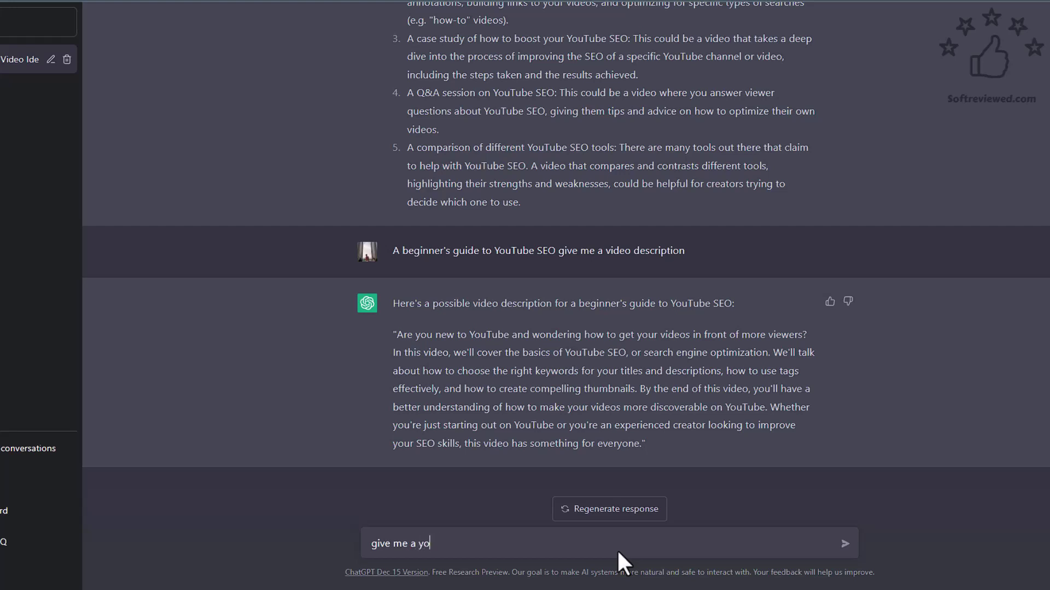
Send the prompt "give me a youtube video script" and review the generated script
{"action": "type", "text": "ube video script"}
{"action": "key", "text": "Return"}
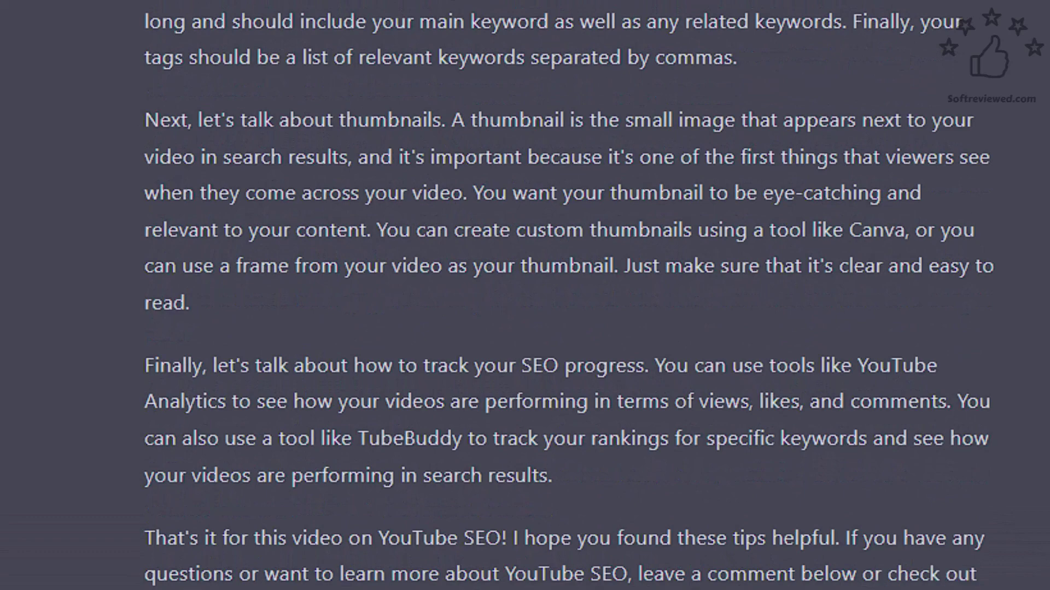
{"action": "scroll", "coordinate": [569, 295], "scroll_direction": "up", "scroll_amount": 5}
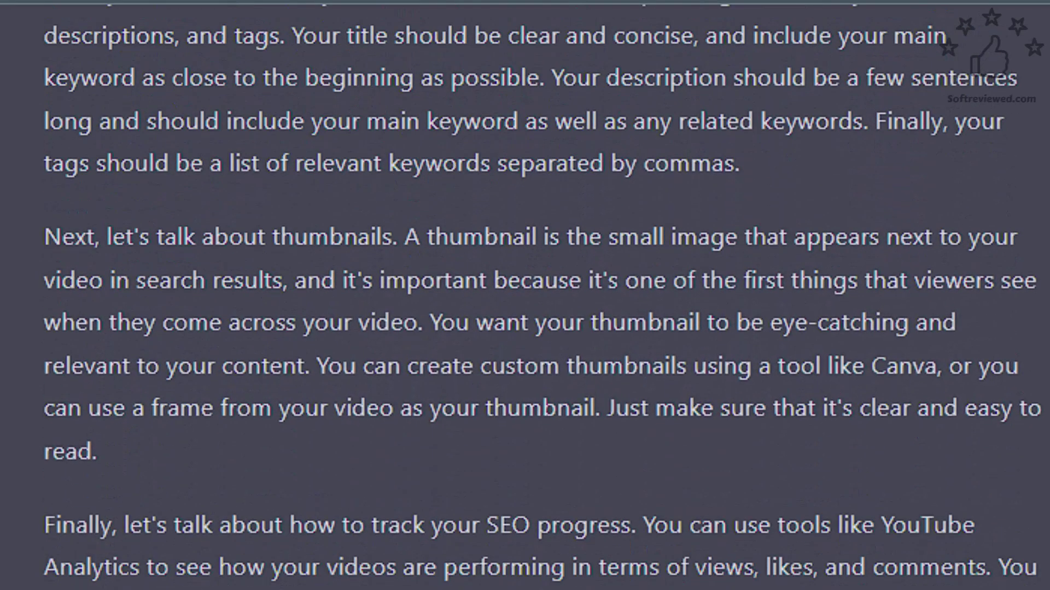
{"action": "scroll", "coordinate": [541, 295], "scroll_direction": "down", "scroll_amount": 1}
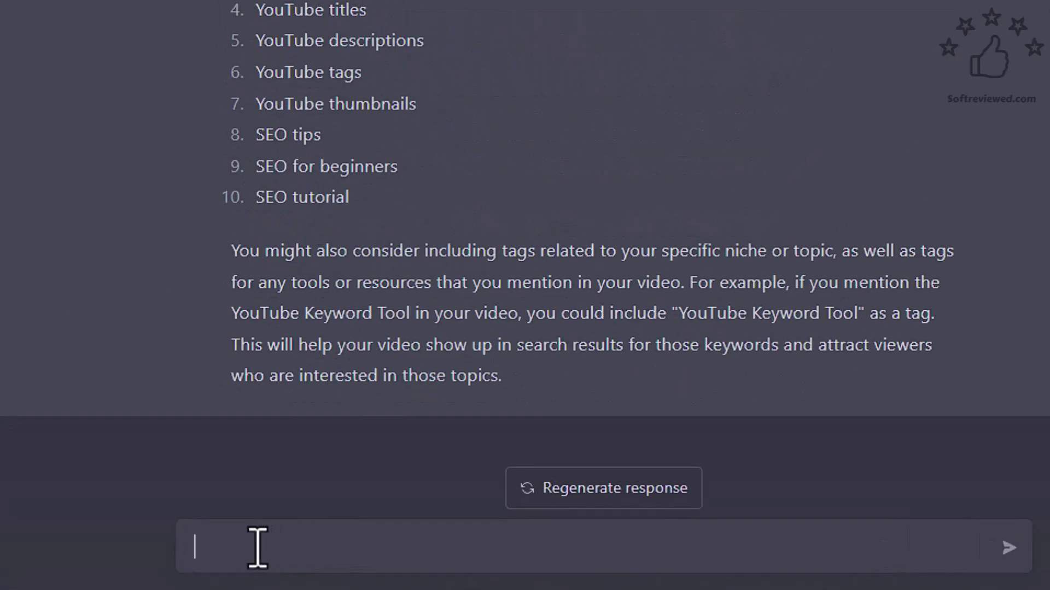
Write a new prompt reading "give me a title desc and video tags" without sending it
{"action": "type", "text": "give s"}
{"action": "key", "text": "BackSpace"}
{"action": "type", "text": "me a title desc"}
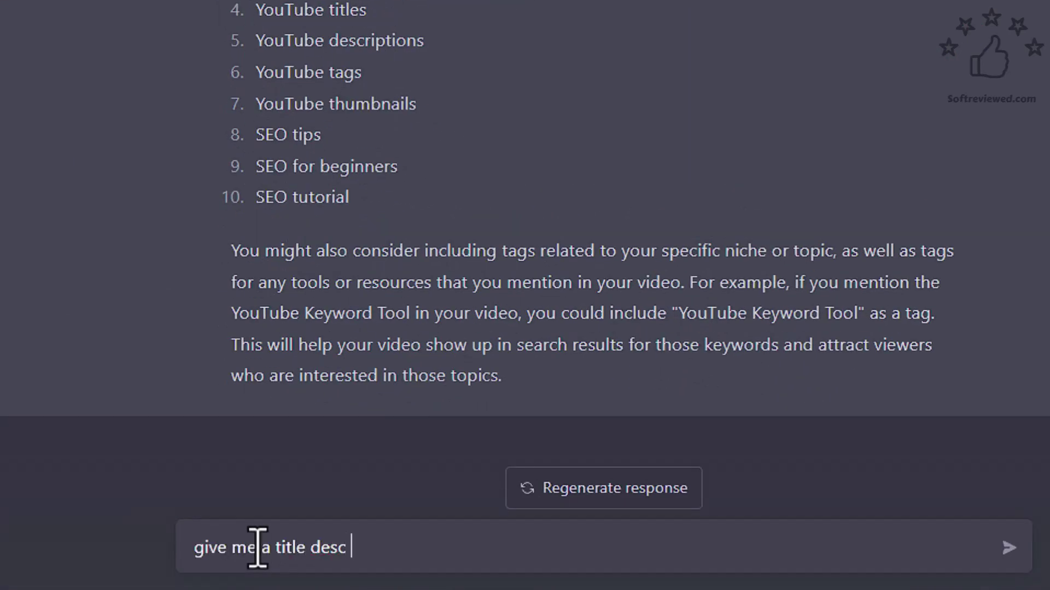
{"action": "type", "text": "s and"}
{"action": "type", "text": " tags"}
{"action": "key", "text": "Left"}
{"action": "key", "text": "Left"}
{"action": "type", "text": "video"}
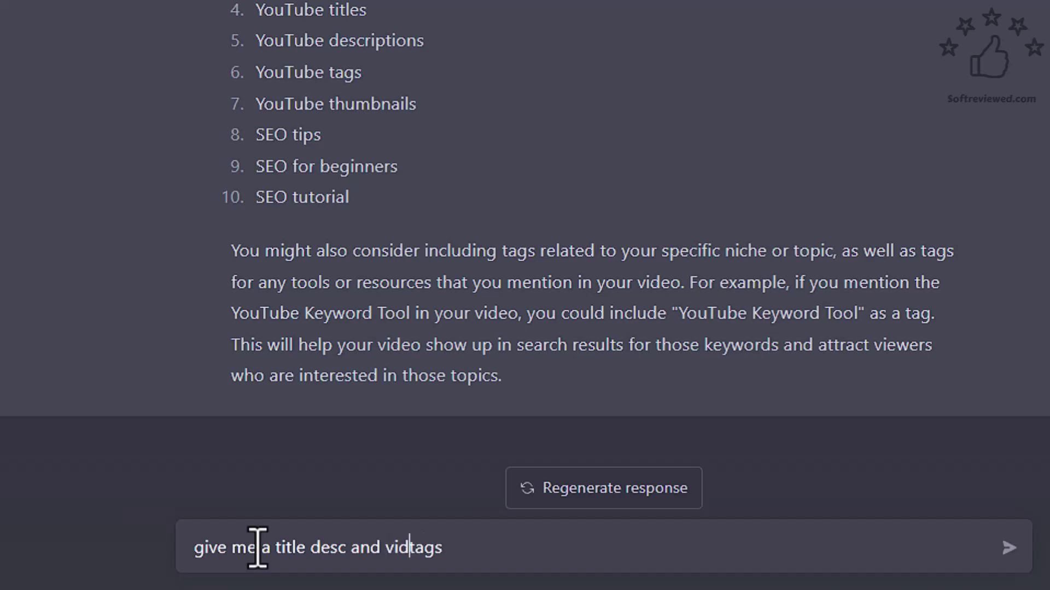
Extend the unsent prompt after "video tags" with "seperted by commas for the topic"
{"action": "key", "text": "Right"}
{"action": "key", "text": "Right"}
{"action": "key", "text": "Right"}
{"action": "key", "text": "Right"}
{"action": "key", "text": "Right"}
{"action": "type", "text": "in coamm"}
{"action": "key", "text": "BackSpace"}
{"action": "key", "text": "BackSpace"}
{"action": "key", "text": "BackSpace"}
{"action": "key", "text": "BackSpace"}
{"action": "key", "text": "BackSpace"}
{"action": "key", "text": "BackSpace"}
{"action": "key", "text": "BackSpace"}
{"action": "key", "text": "BackSpace"}
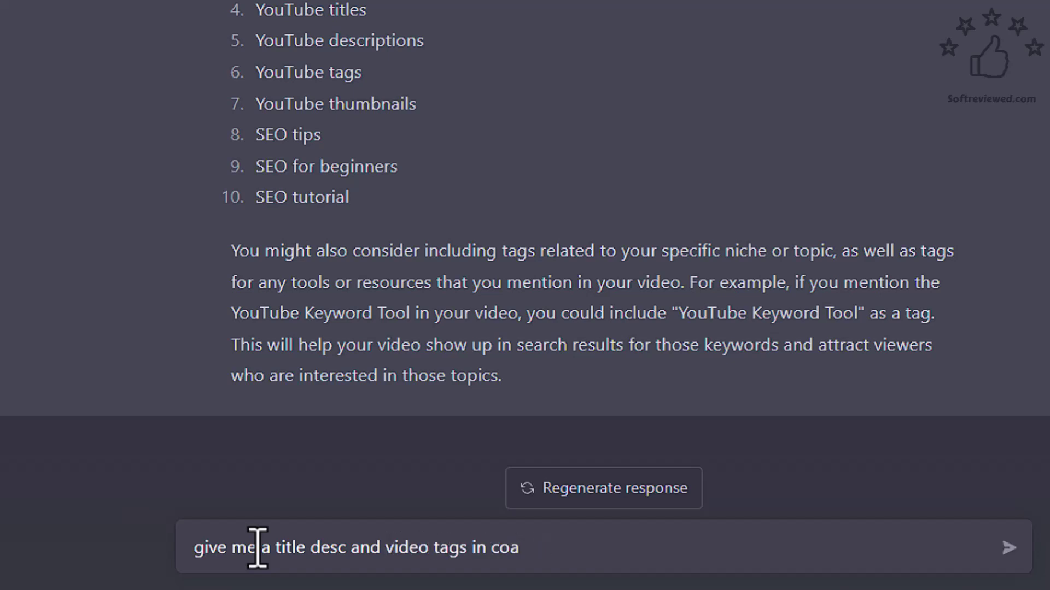
{"action": "type", "text": "seperted by c"}
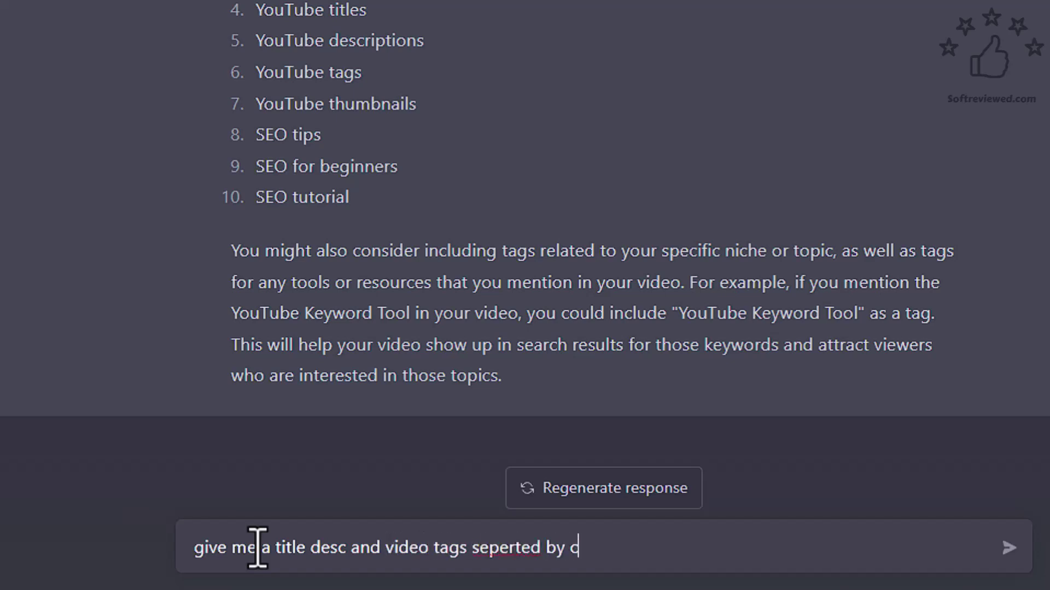
{"action": "type", "text": "ommas for the topic"}
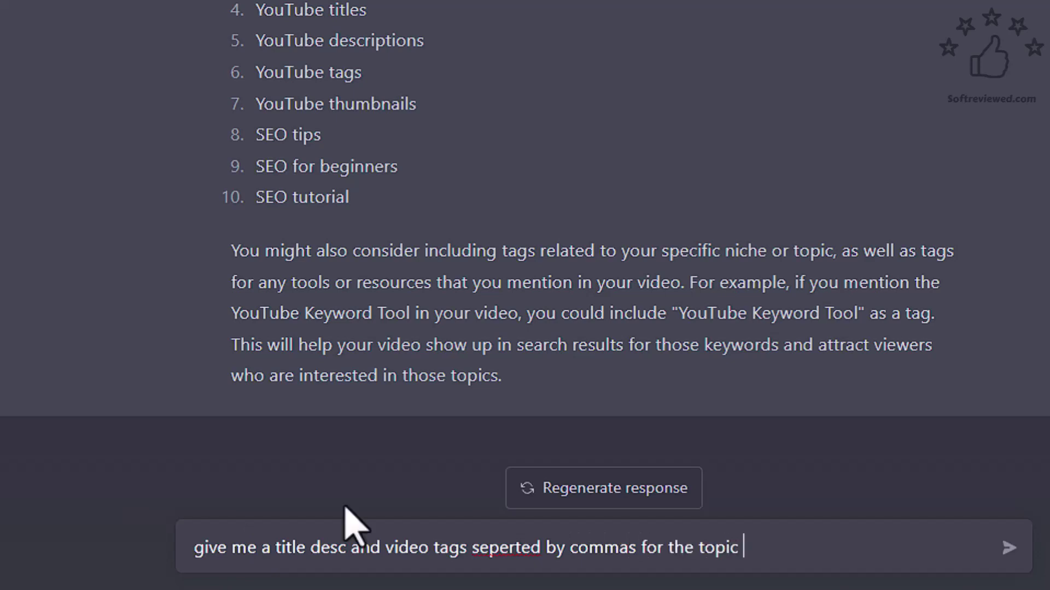
Correct the misspelled word to "separated", then complete the prompt with the topic "the basics of YouTube SEO" and send it
{"action": "right_click", "coordinate": [489, 547]}
{"action": "left_click", "coordinate": [654, 110]}
{"action": "left_click", "coordinate": [766, 553]}
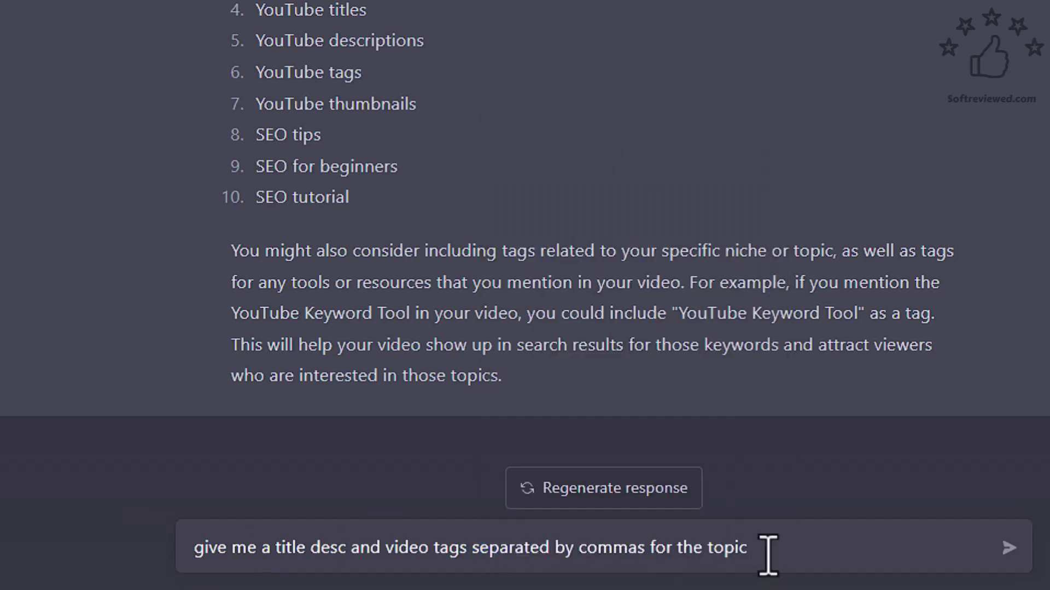
{"action": "type", "text": "the basics of YouTube SEO"}
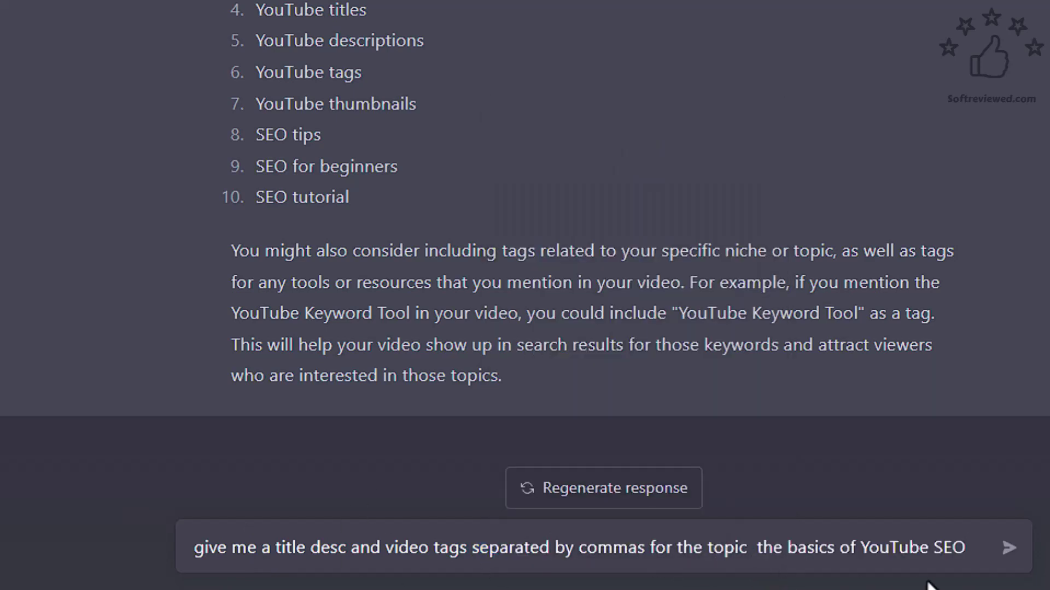
{"action": "key", "text": "Return"}
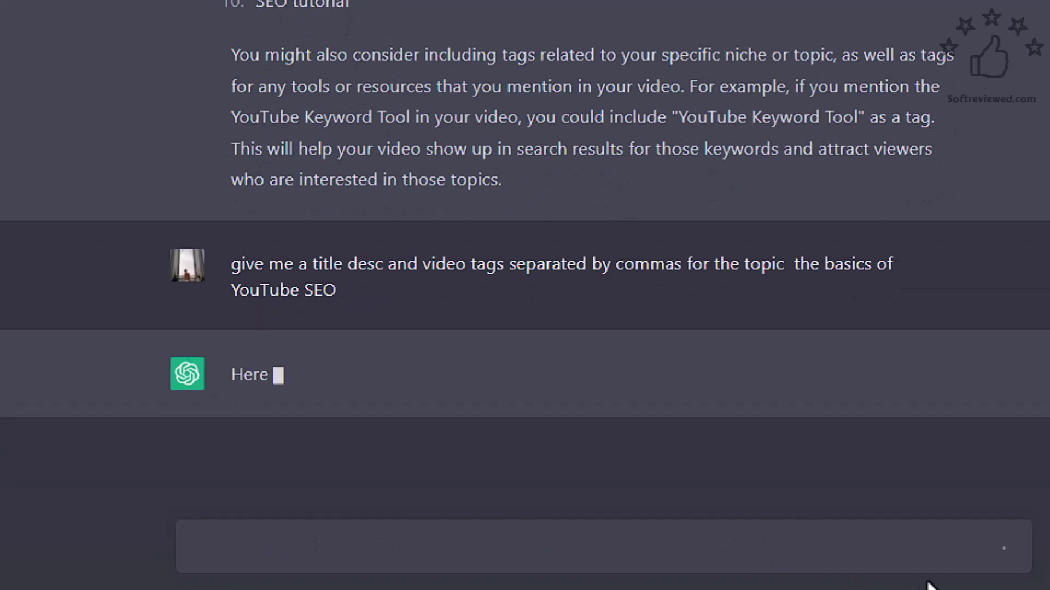